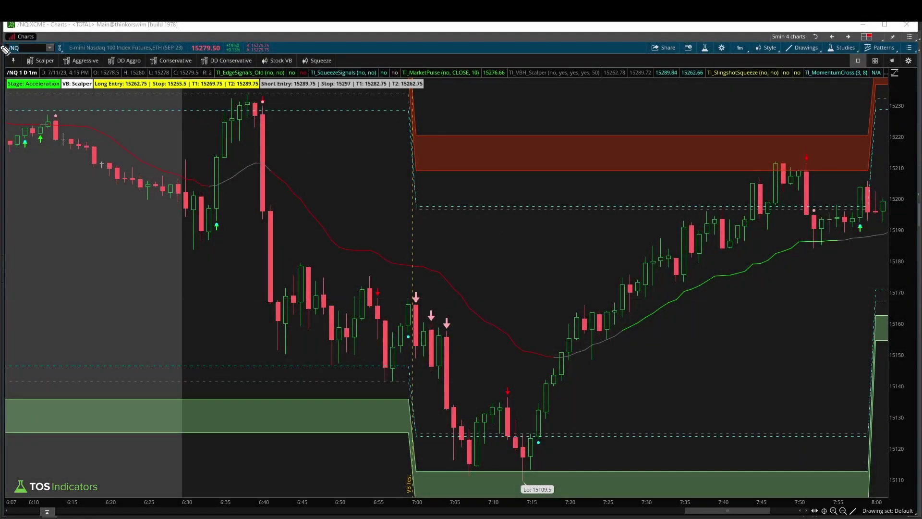
Mark the /NQ chart label, clear the annotation, and switch to the Live Scanner window
mouse_move(23, 41)
left_mouse_down()
mouse_move(4, 52)
mouse_move(19, 61)
mouse_move(24, 48)
mouse_move(13, 101)
mouse_move(14, 73)
left_mouse_up()
key("e")
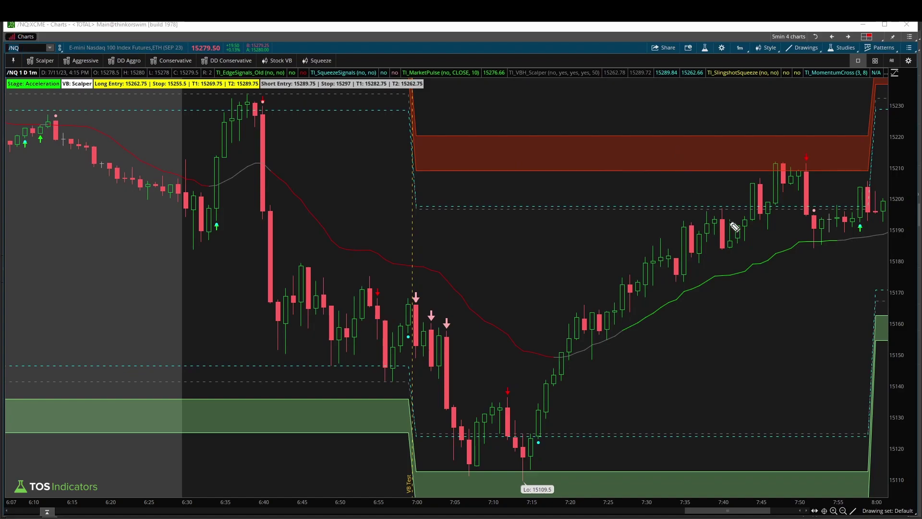
key("alt+Tab")
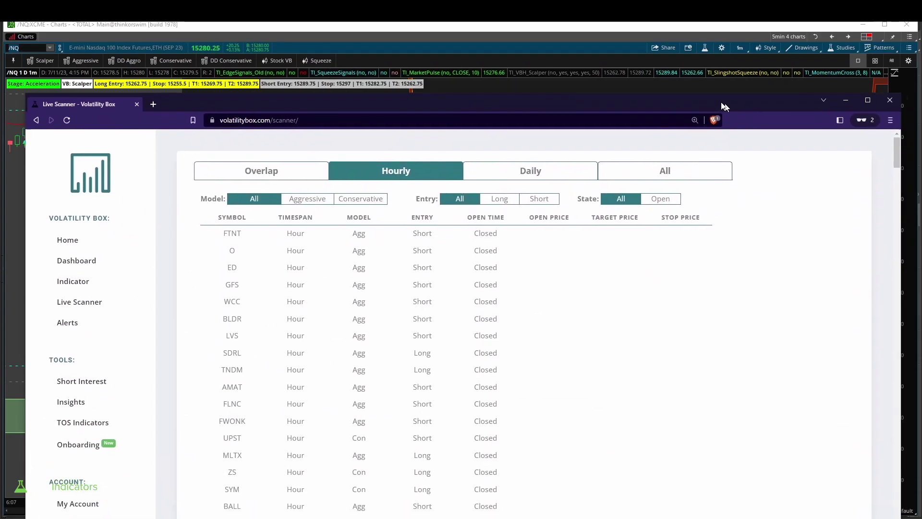
Draw and underline a 2 beside the scanner rows, erase it, and minimize the scanner
mouse_move(563, 257)
left_mouse_down()
mouse_move(598, 249)
mouse_move(604, 277)
left_mouse_up()
left_click_drag(557, 301, 616, 293)
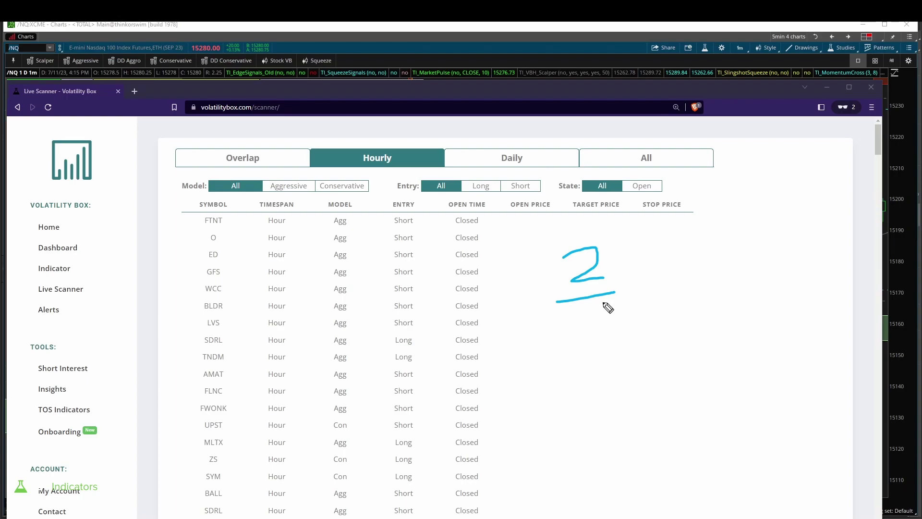
key("Escape")
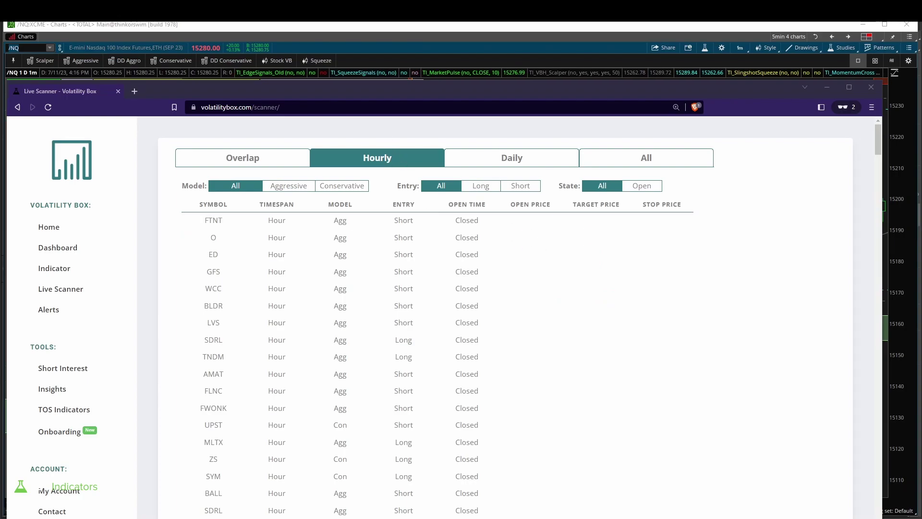
left_click(348, 42)
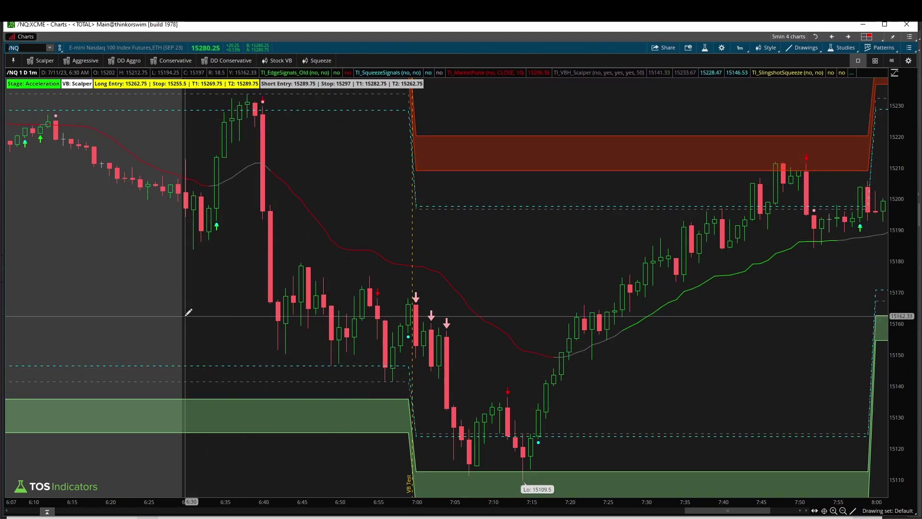
Sketch a price-level line and a circled, underlined 4 on the /NQ chart, clearing each
mouse_move(181, 317)
left_mouse_down()
mouse_move(186, 357)
mouse_move(410, 347)
left_mouse_up()
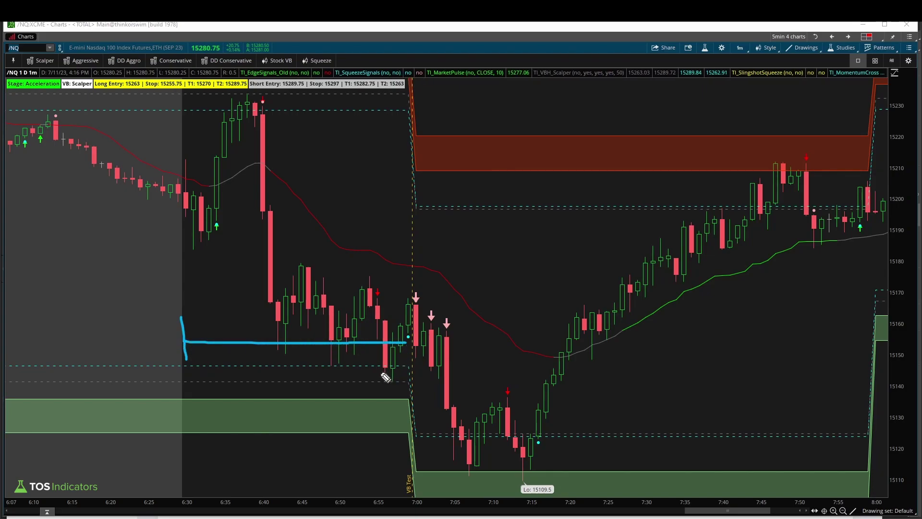
key("Escape")
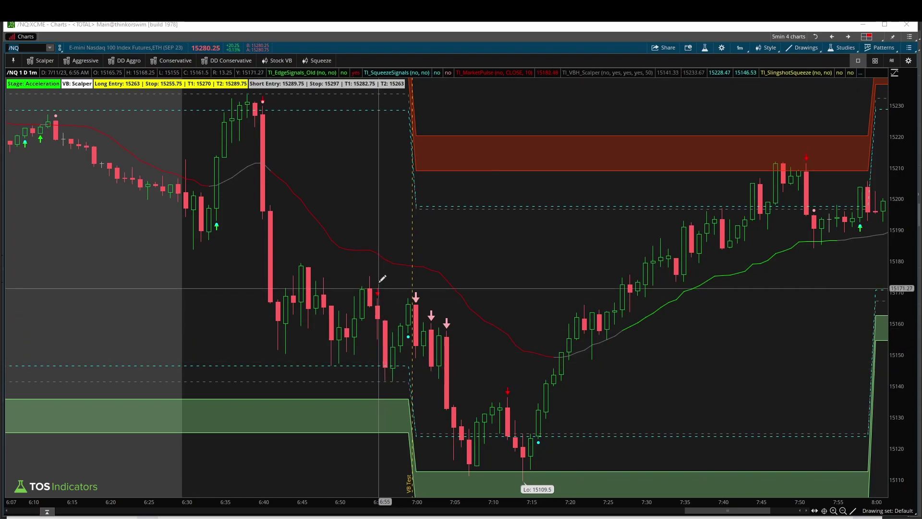
mouse_move(379, 197)
left_mouse_down()
mouse_move(401, 227)
mouse_move(399, 212)
mouse_move(402, 239)
mouse_move(431, 249)
left_mouse_up()
left_click_drag(313, 280, 439, 275)
mouse_move(418, 194)
left_mouse_down()
mouse_move(379, 185)
mouse_move(420, 195)
left_mouse_up()
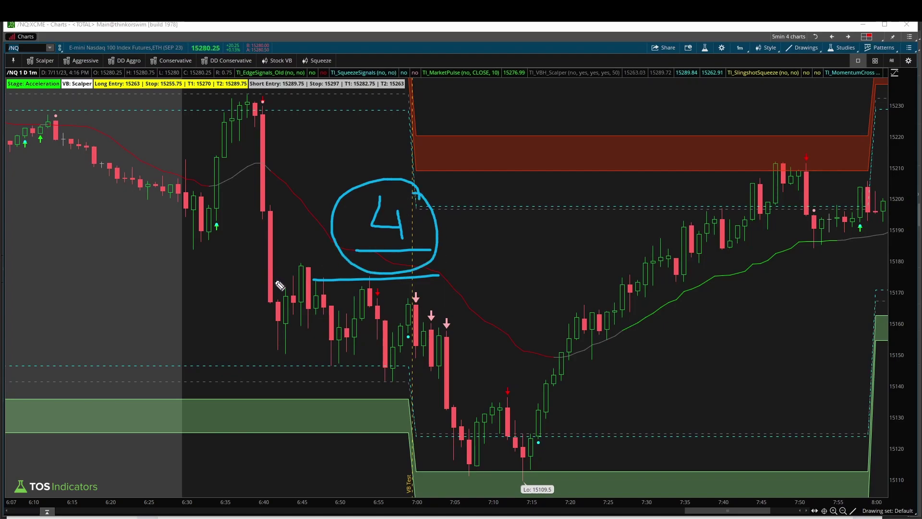
key("e")
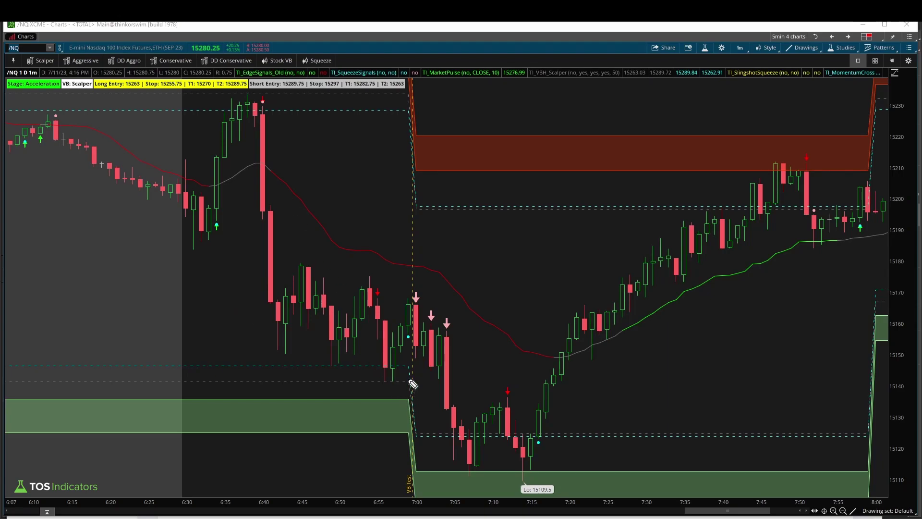
Circle the 6:50–6:58 pullback candles with an arrow pointing at them, then erase both
mouse_move(421, 358)
left_mouse_down()
mouse_move(339, 335)
mouse_move(351, 400)
mouse_move(417, 356)
left_mouse_up()
mouse_move(322, 287)
left_mouse_down()
mouse_move(395, 365)
mouse_move(398, 354)
left_mouse_up()
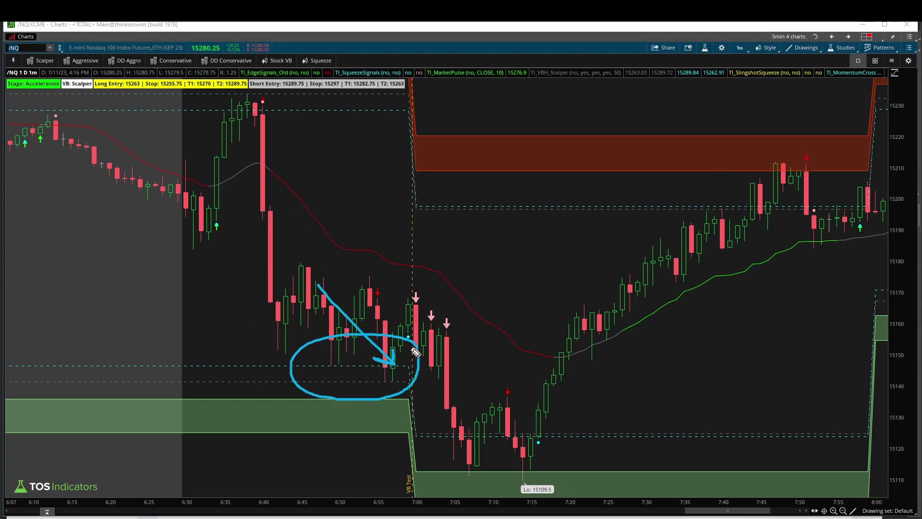
key("e")
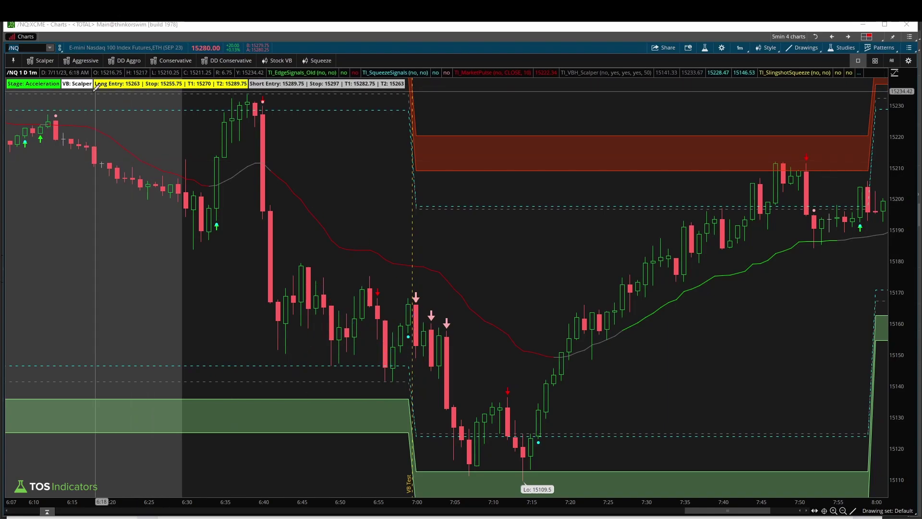
left_click(29, 48)
Load the /ES chart and trace, then undo, a level under the 6:40–6:58 candles
type("/ES")
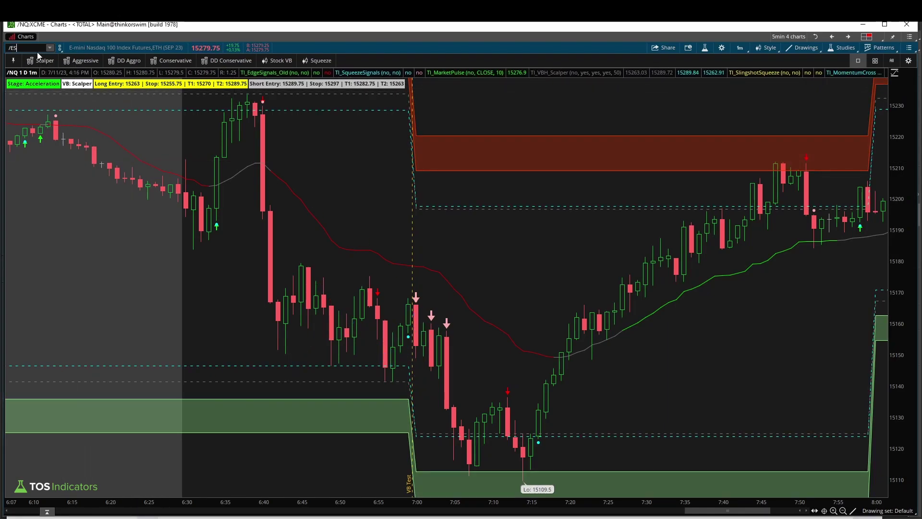
key("Return")
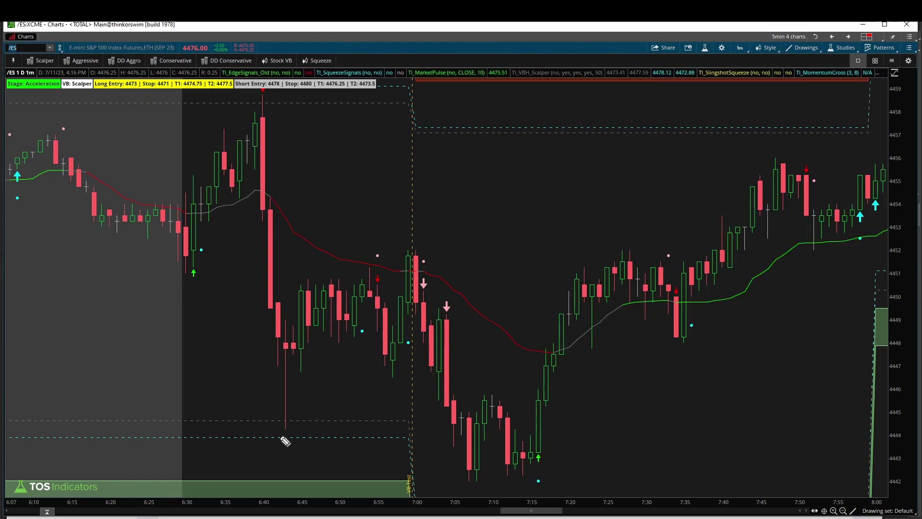
left_click_drag(249, 438, 406, 439)
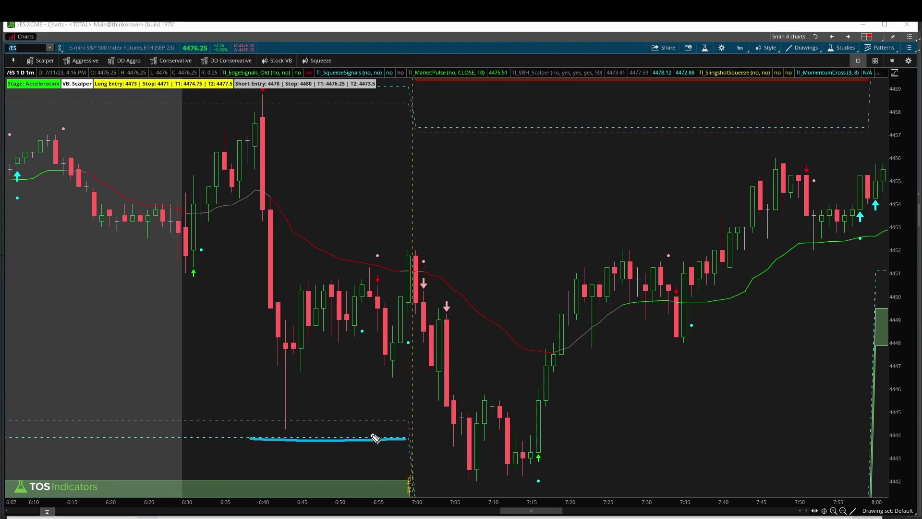
key("ctrl+z")
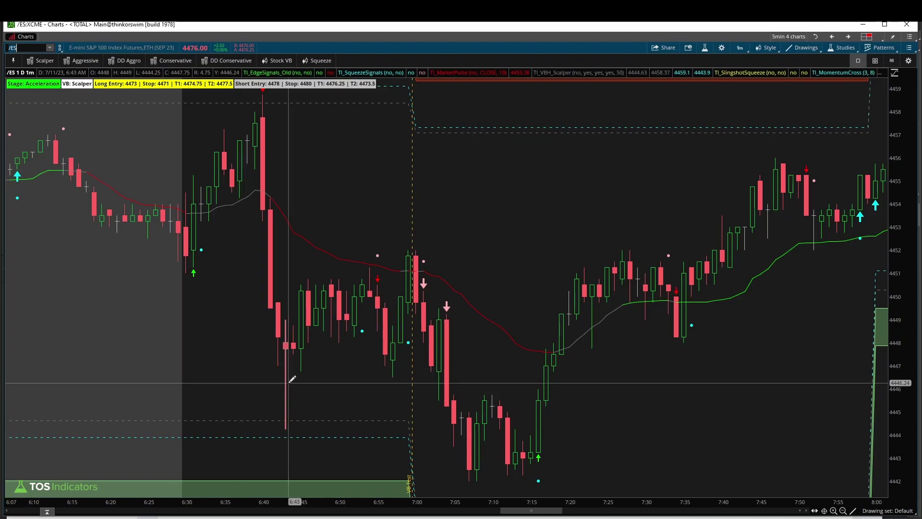
Flip through the /YM and /RTY futures charts, then return to /NQ
type("YM")
key("Return")
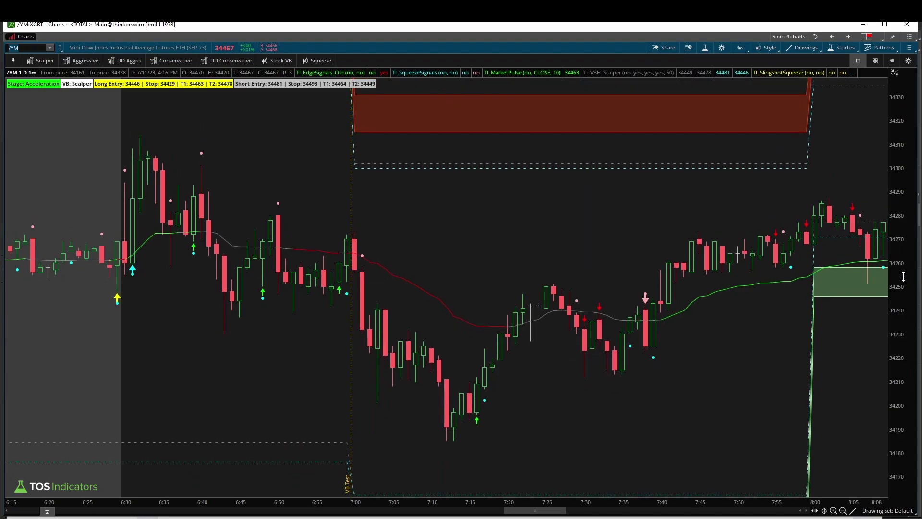
type("/R")
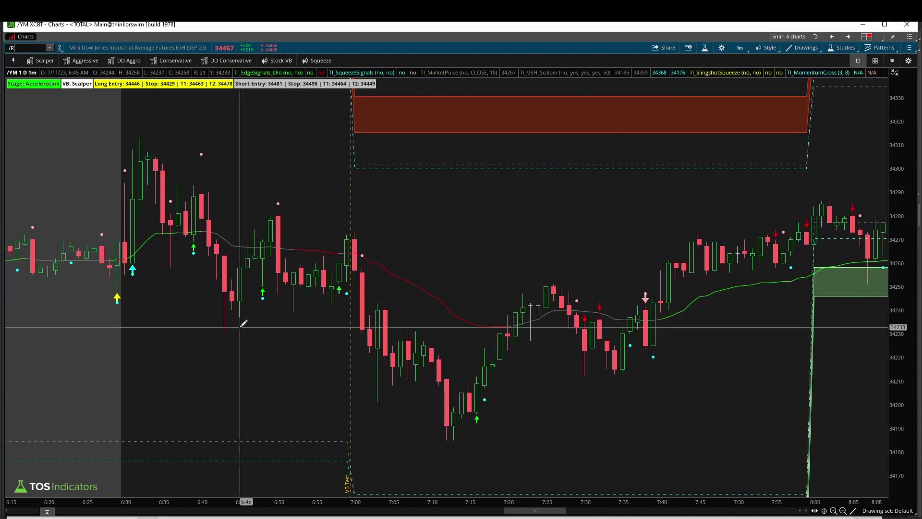
type("TY")
key("Return")
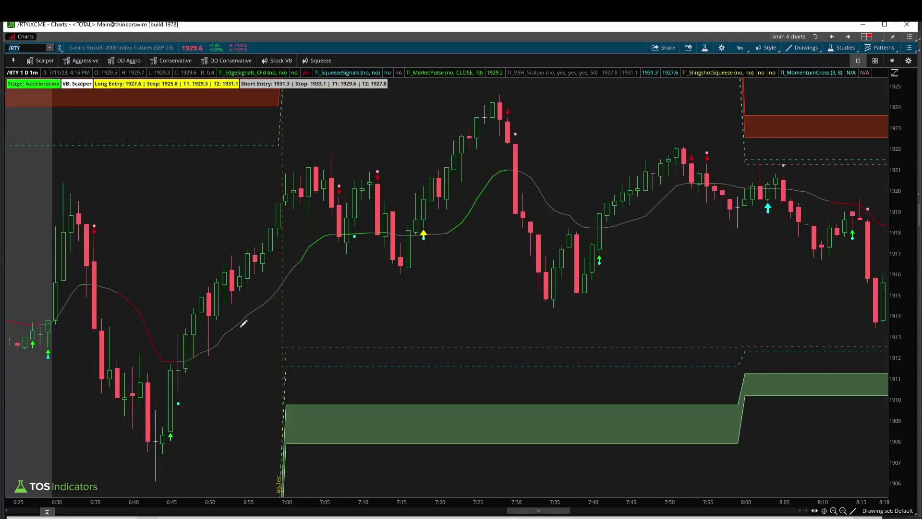
type("/")
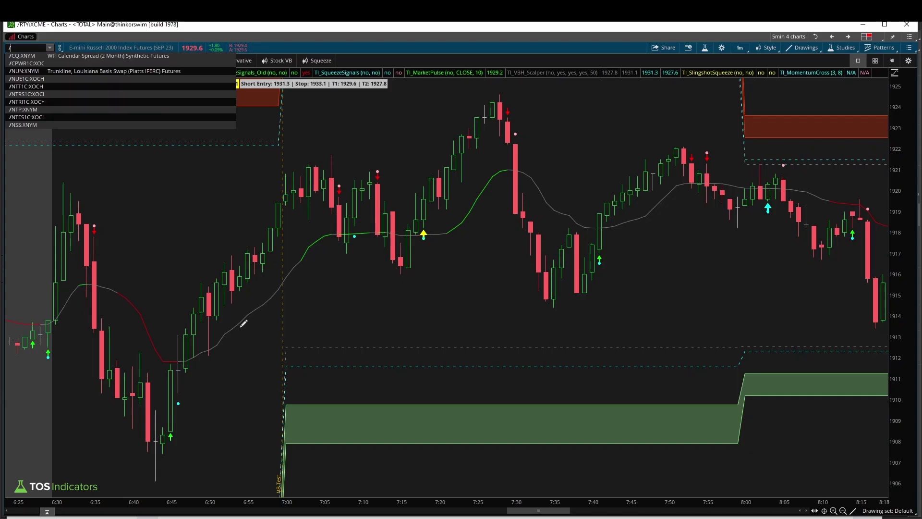
type("NQ")
key("Return")
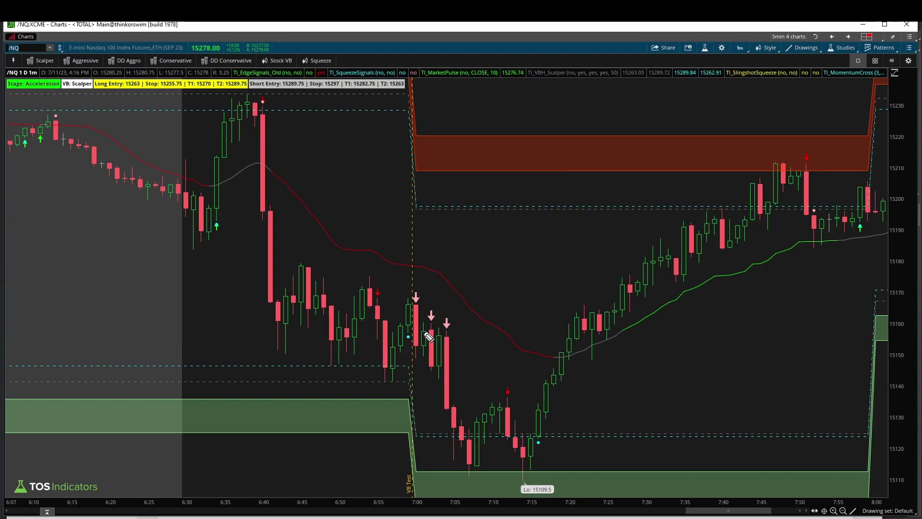
Trace the /NQ drop after 7:00, then bring the scanner window forward and shift it left
mouse_move(421, 324)
left_mouse_down()
mouse_move(462, 438)
mouse_move(469, 422)
left_mouse_up()
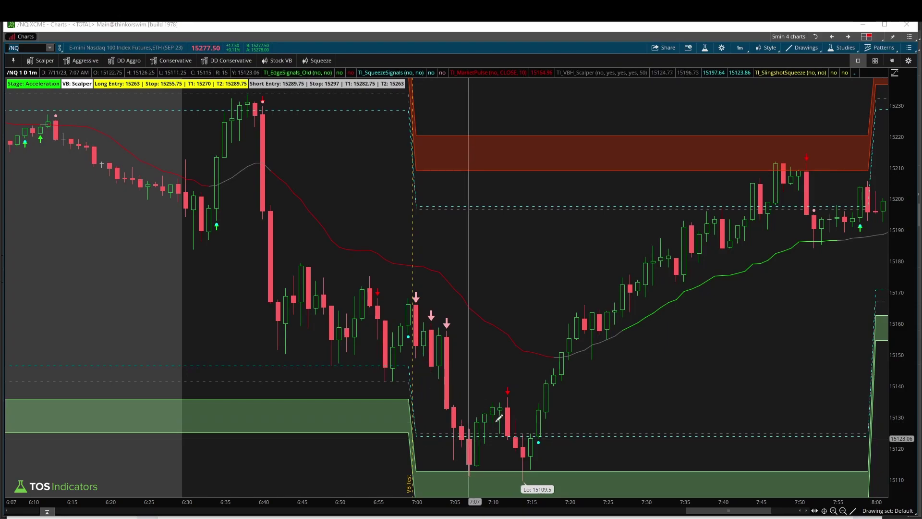
key("alt+Tab")
left_click_drag(668, 93, 527, 92)
key("ctrl+f")
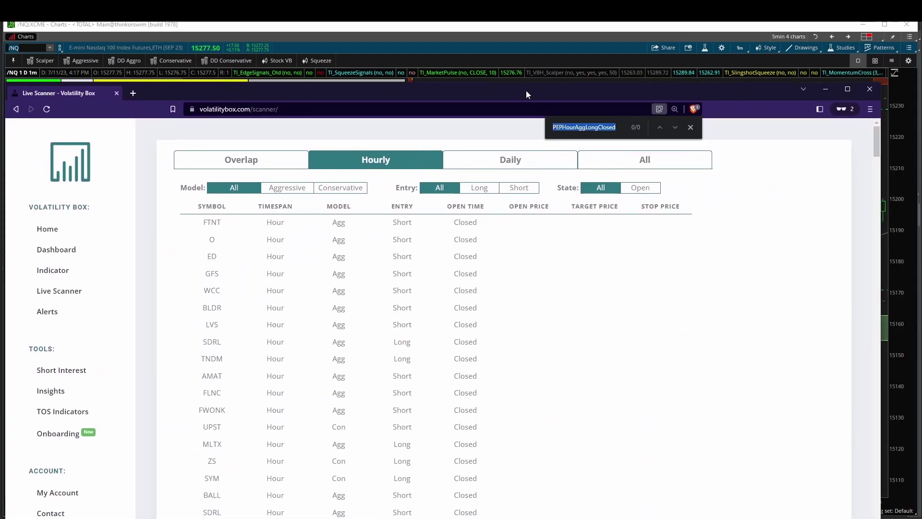
Search the scanner for pep and mark the PEP row's Hour, Agg and Long entries
type("pep")
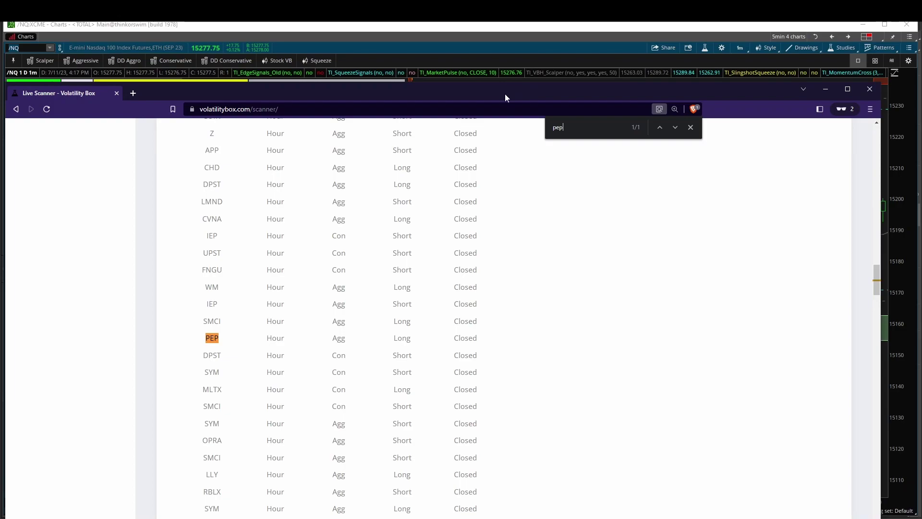
mouse_move(494, 338)
left_mouse_down()
mouse_move(216, 325)
mouse_move(179, 352)
mouse_move(301, 359)
mouse_move(490, 350)
mouse_move(490, 330)
left_mouse_up()
left_click_drag(263, 346, 284, 344)
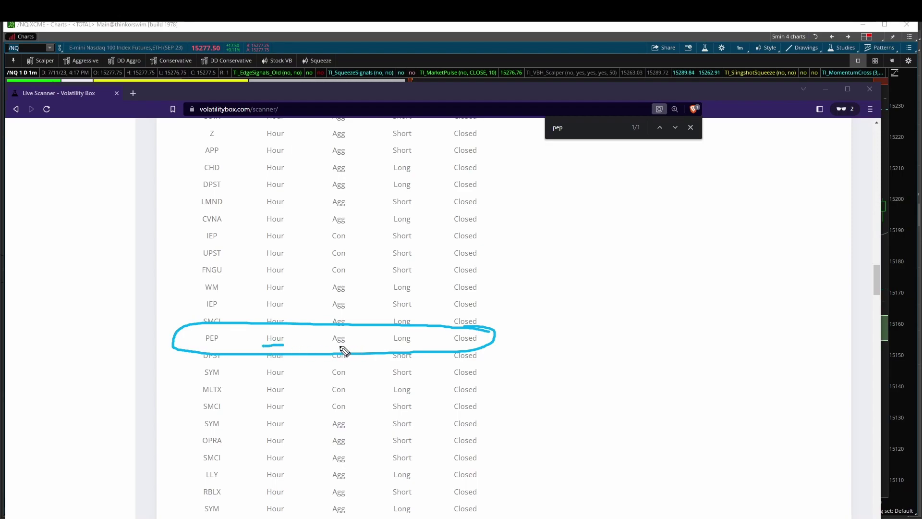
left_click_drag(342, 347, 350, 345)
left_click_drag(413, 345, 384, 345)
key("Escape")
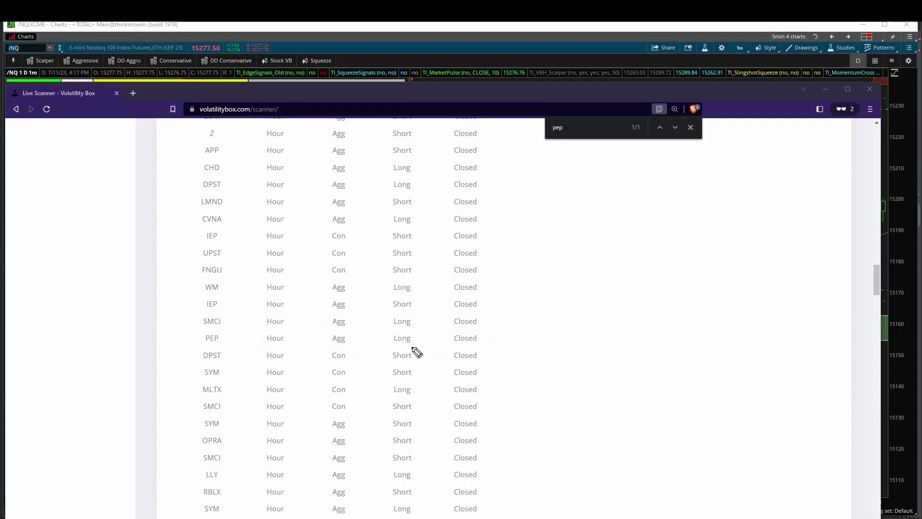
double_click(402, 338)
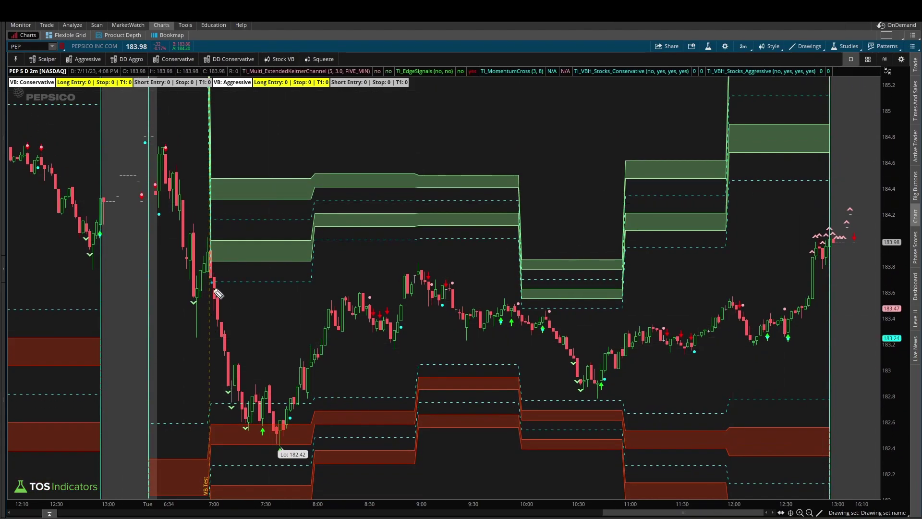
Trace PEP's drop after 7:00, circle the 182.42 low, and ellipse the candles near 7:30
mouse_move(218, 299)
left_mouse_down()
mouse_move(250, 414)
mouse_move(256, 407)
left_mouse_up()
mouse_move(307, 429)
left_mouse_down()
mouse_move(223, 434)
mouse_move(311, 445)
mouse_move(300, 433)
left_mouse_up()
key("e")
mouse_move(274, 430)
left_mouse_down()
mouse_move(256, 440)
mouse_move(269, 426)
mouse_move(276, 459)
mouse_move(287, 446)
mouse_move(282, 430)
mouse_move(295, 428)
mouse_move(294, 411)
mouse_move(349, 333)
mouse_move(430, 292)
mouse_move(429, 307)
left_mouse_up()
mouse_move(310, 395)
left_mouse_down()
mouse_move(225, 422)
mouse_move(302, 399)
left_mouse_up()
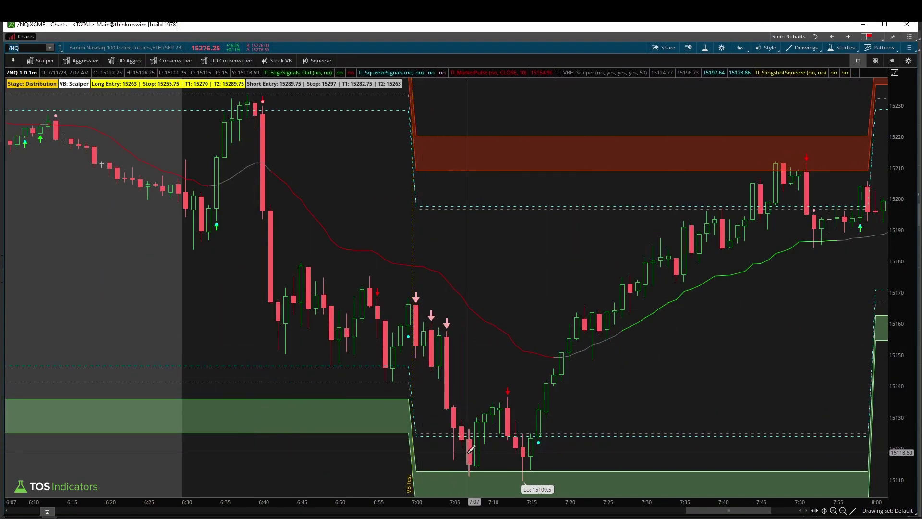
mouse_move(422, 333)
left_mouse_down()
mouse_move(475, 449)
mouse_move(510, 449)
mouse_move(533, 419)
mouse_move(537, 435)
left_mouse_up()
mouse_move(546, 498)
left_mouse_down()
mouse_move(521, 506)
mouse_move(654, 504)
left_mouse_up()
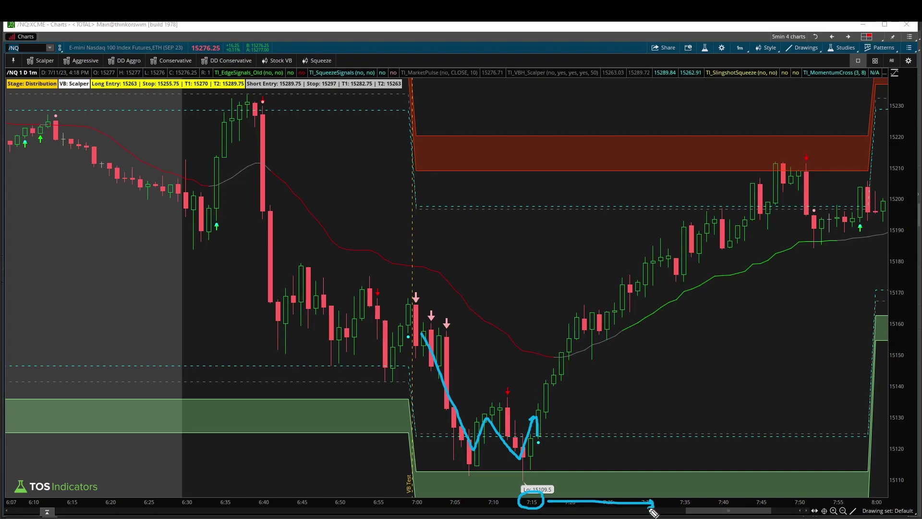
mouse_move(561, 479)
left_mouse_down()
mouse_move(600, 482)
mouse_move(596, 493)
mouse_move(606, 503)
left_mouse_up()
key("e")
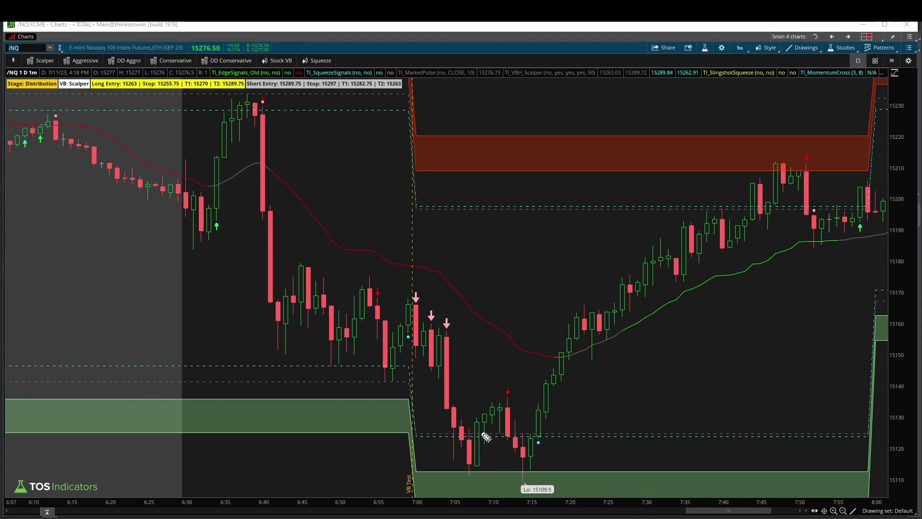
mouse_move(525, 434)
left_mouse_down()
mouse_move(679, 281)
mouse_move(755, 229)
left_mouse_up()
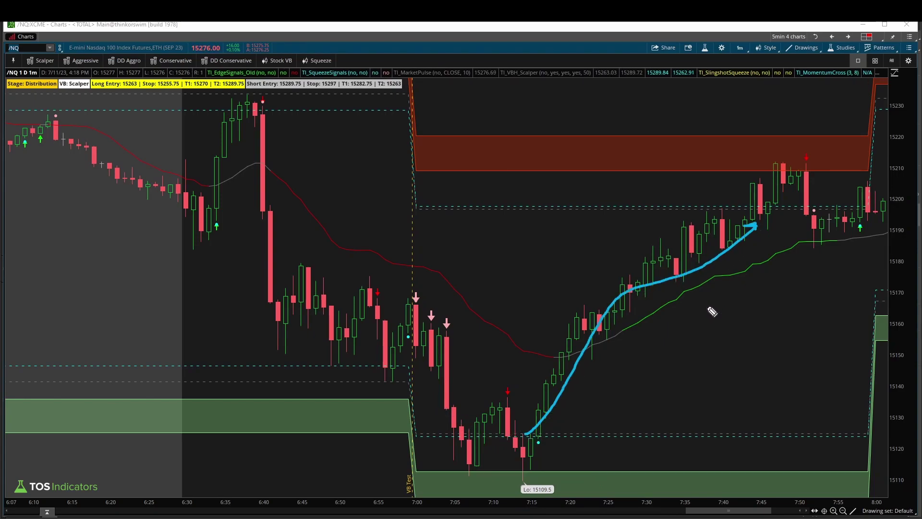
key("e")
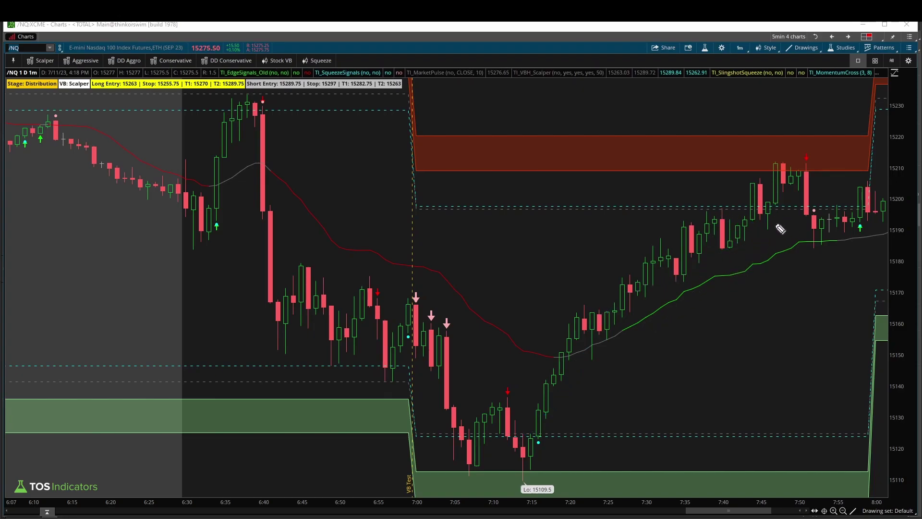
left_click_drag(702, 253, 748, 209)
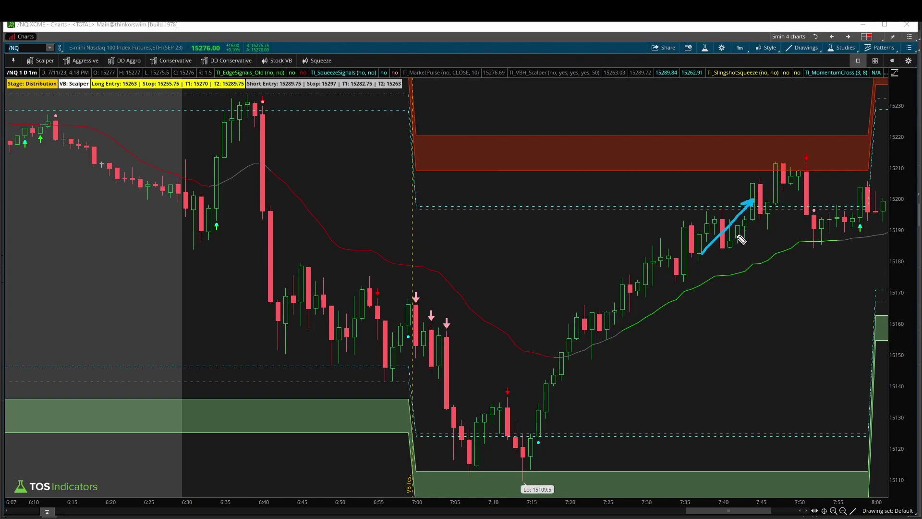
key("ctrl+z")
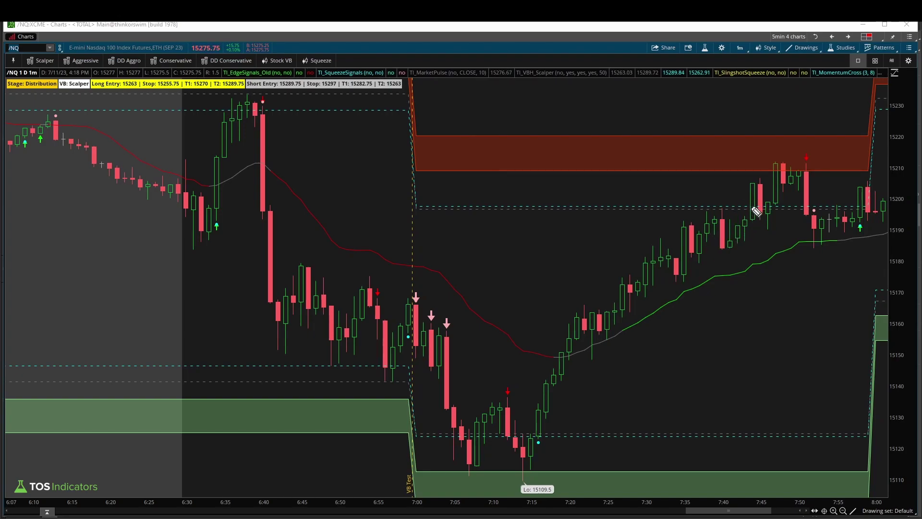
mouse_move(762, 183)
left_mouse_down()
mouse_move(741, 205)
mouse_move(758, 218)
mouse_move(758, 181)
left_mouse_up()
left_click_drag(698, 198, 722, 198)
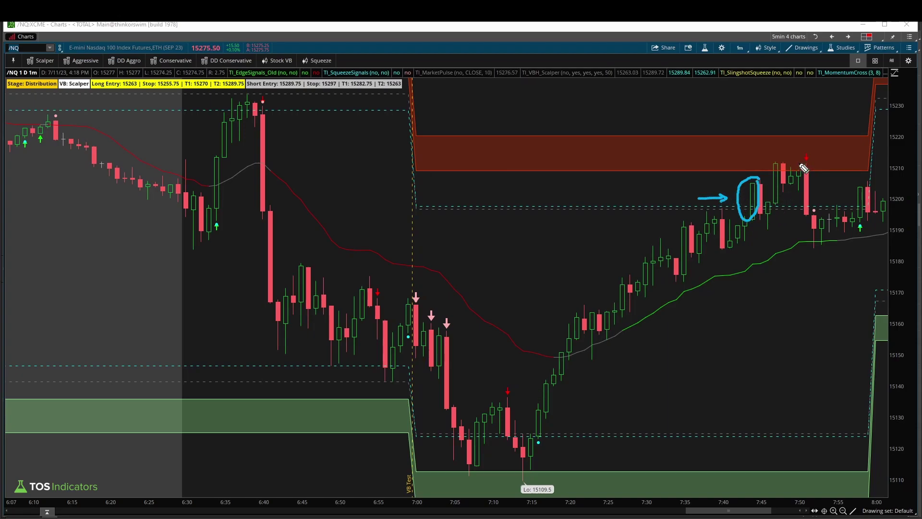
mouse_move(818, 150)
left_mouse_down()
mouse_move(816, 175)
mouse_move(822, 154)
mouse_move(849, 169)
mouse_move(878, 157)
mouse_move(879, 166)
left_mouse_up()
mouse_move(827, 178)
left_mouse_down()
mouse_move(898, 169)
mouse_move(896, 179)
left_mouse_up()
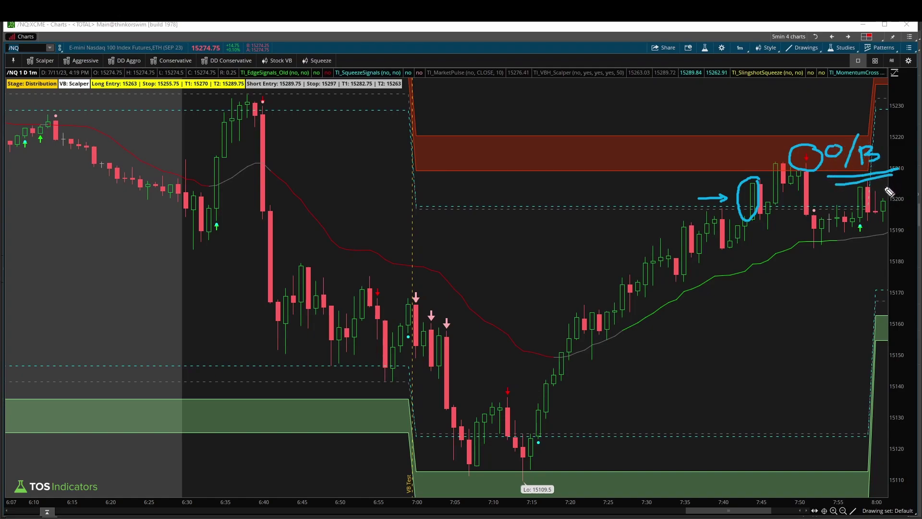
key("e")
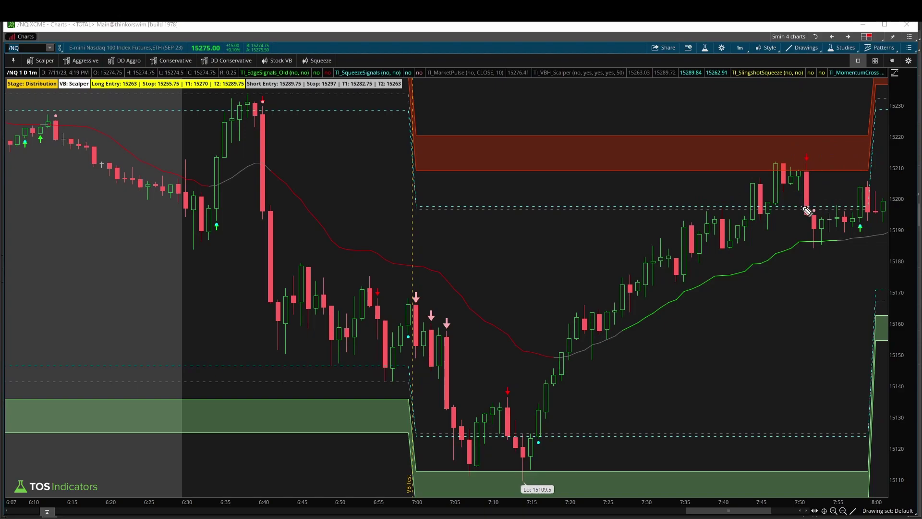
left_click_drag(769, 207, 873, 207)
left_click_drag(838, 180, 857, 208)
key("e")
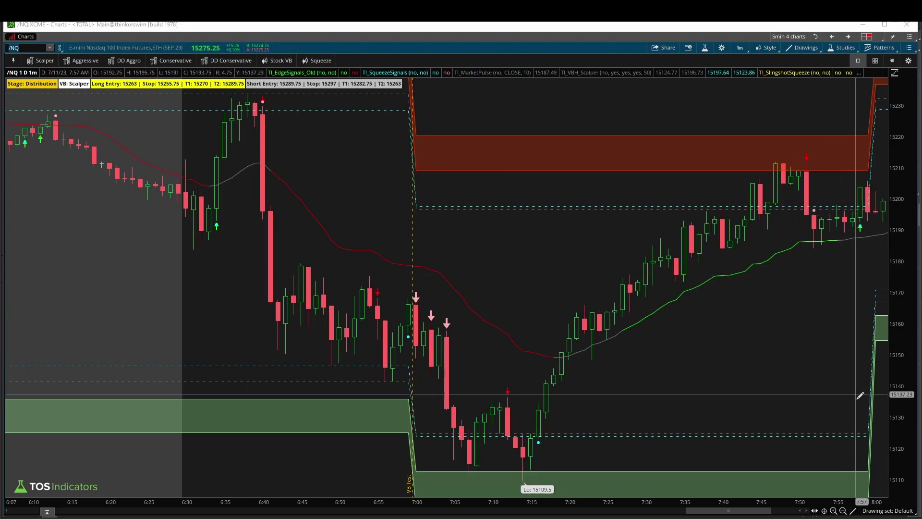
Zoom out the /NQ chart, sketch the climb to the 8:00 high and its pullback, then clear
left_click(843, 510)
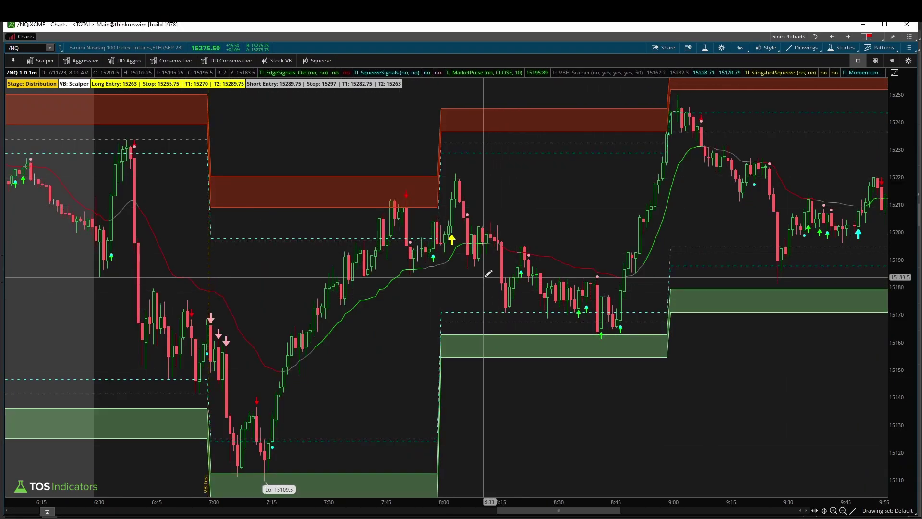
mouse_move(415, 255)
left_mouse_down()
mouse_move(435, 227)
mouse_move(443, 234)
mouse_move(460, 178)
left_mouse_up()
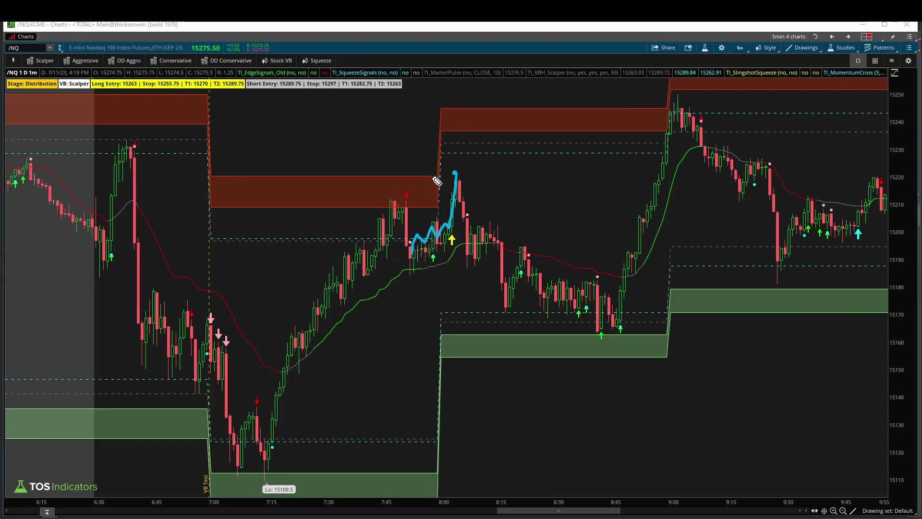
left_click_drag(431, 176, 465, 174)
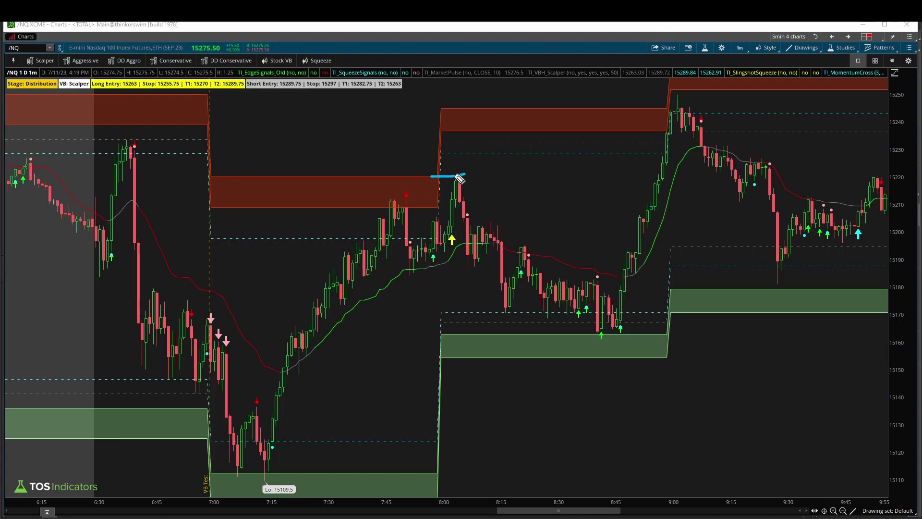
mouse_move(468, 200)
left_mouse_down()
mouse_move(557, 291)
mouse_move(562, 283)
left_mouse_up()
mouse_move(485, 211)
left_mouse_down()
mouse_move(466, 198)
mouse_move(363, 252)
mouse_move(478, 240)
mouse_move(468, 245)
left_mouse_up()
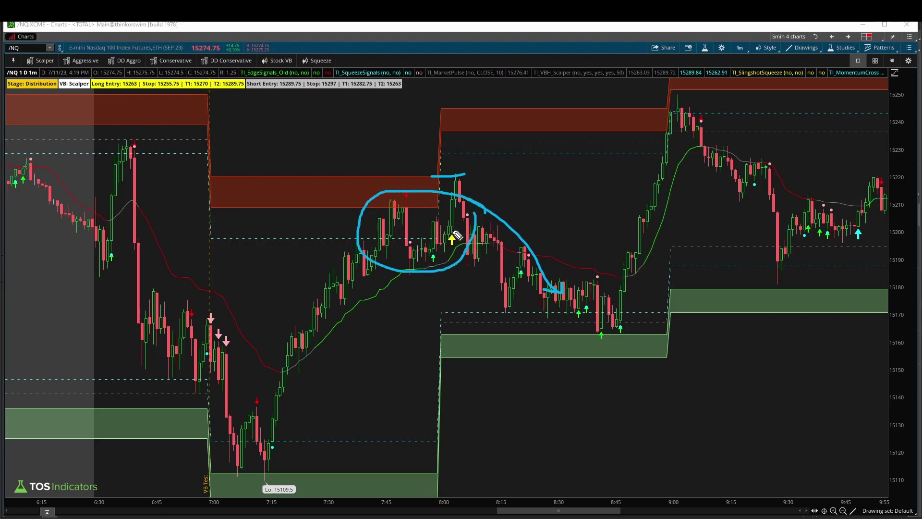
key("Escape")
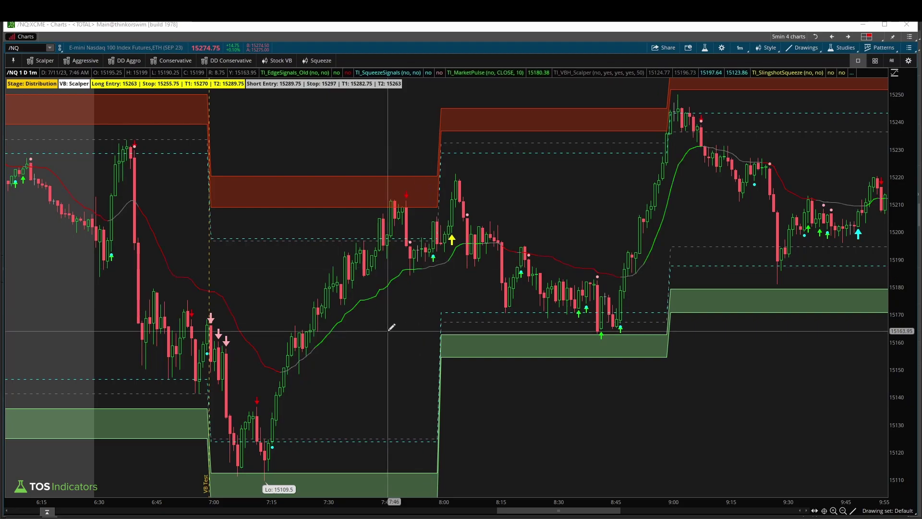
key("alt+Tab")
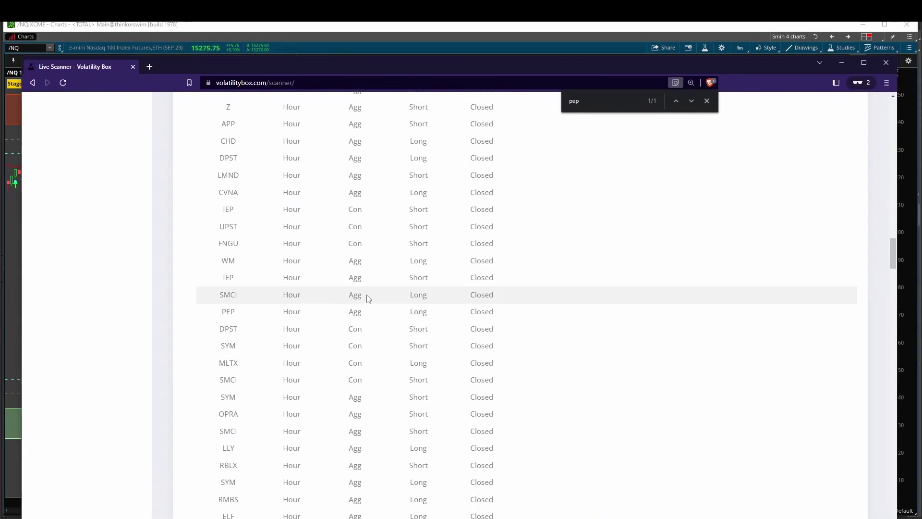
Underline the PEP row with an arrow up to earlier rows, clear it, and scroll the list up
key("ctrl+f")
left_click_drag(215, 319, 235, 320)
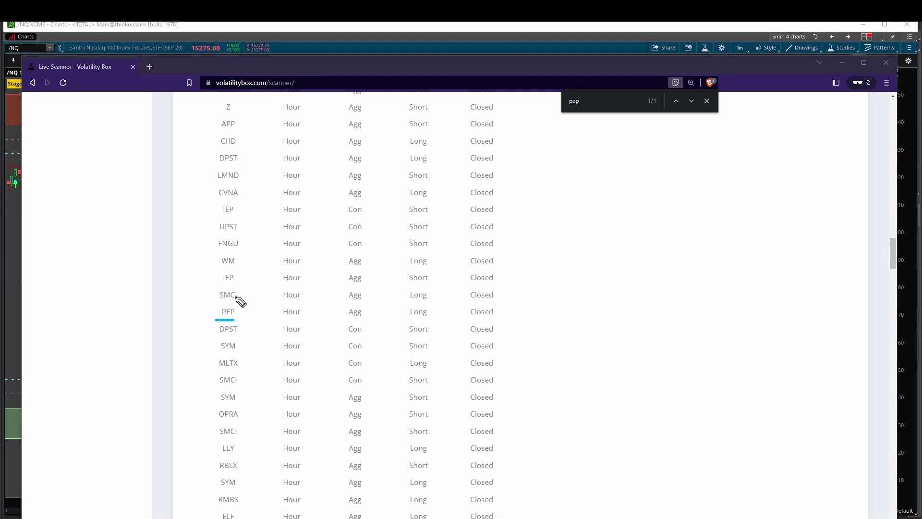
mouse_move(208, 308)
left_mouse_down()
mouse_move(207, 193)
mouse_move(199, 206)
left_mouse_up()
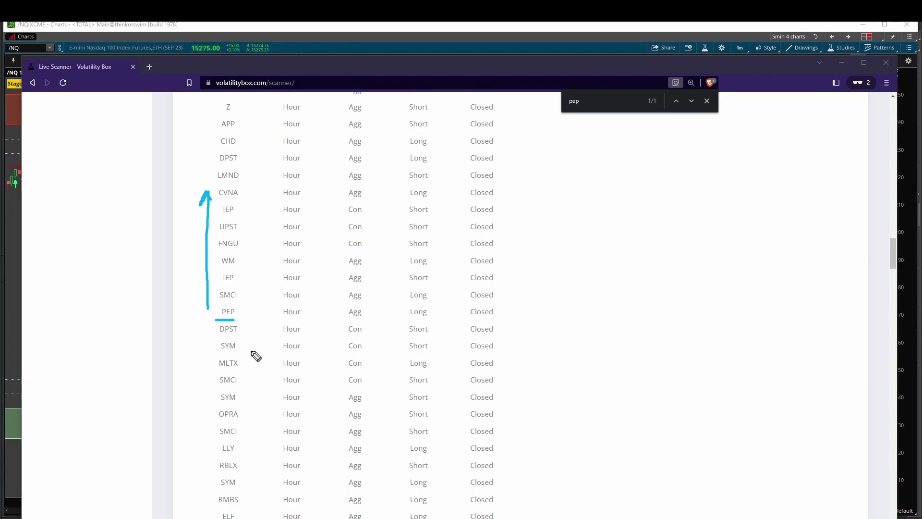
key("Escape")
scroll(256, 258, "up", 1)
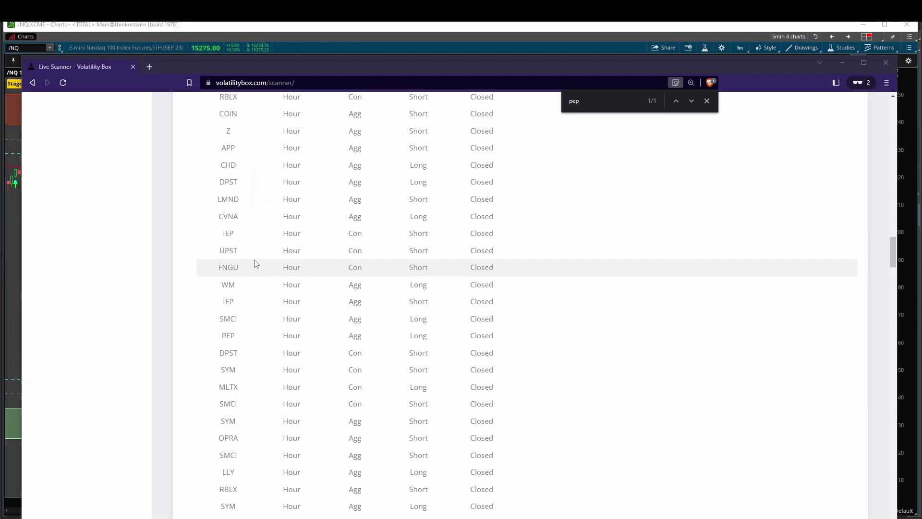
scroll(255, 254, "up", 1)
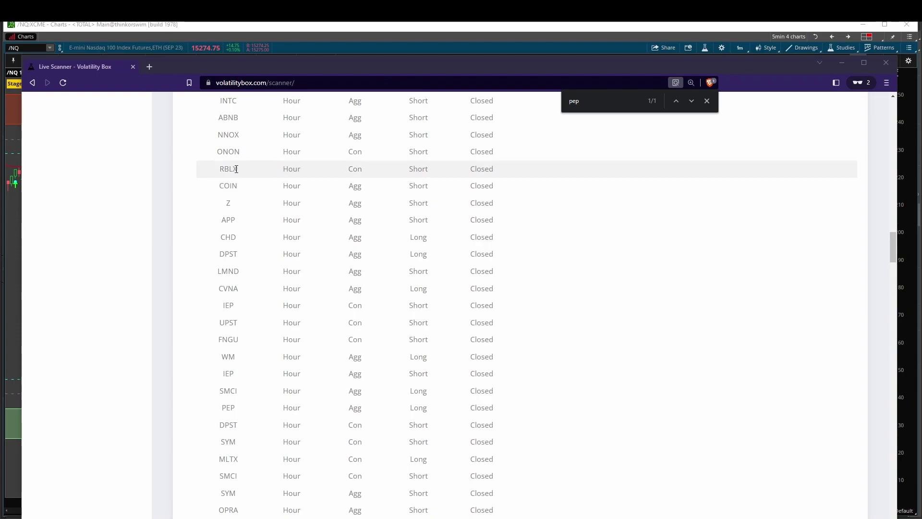
scroll(236, 169, "up", 1)
Circle the INTC row, underline its Short and Agg entries, mark neighbouring rows, then clear
key("ctrl+2")
mouse_move(503, 164)
left_mouse_down()
mouse_move(274, 155)
mouse_move(200, 181)
mouse_move(456, 192)
mouse_move(508, 167)
left_mouse_up()
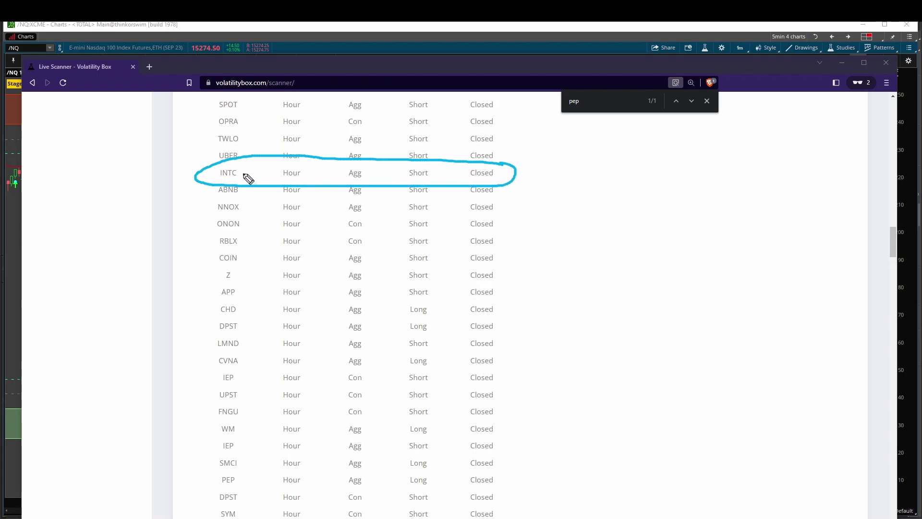
left_click_drag(412, 178, 426, 180)
left_click_drag(348, 180, 368, 180)
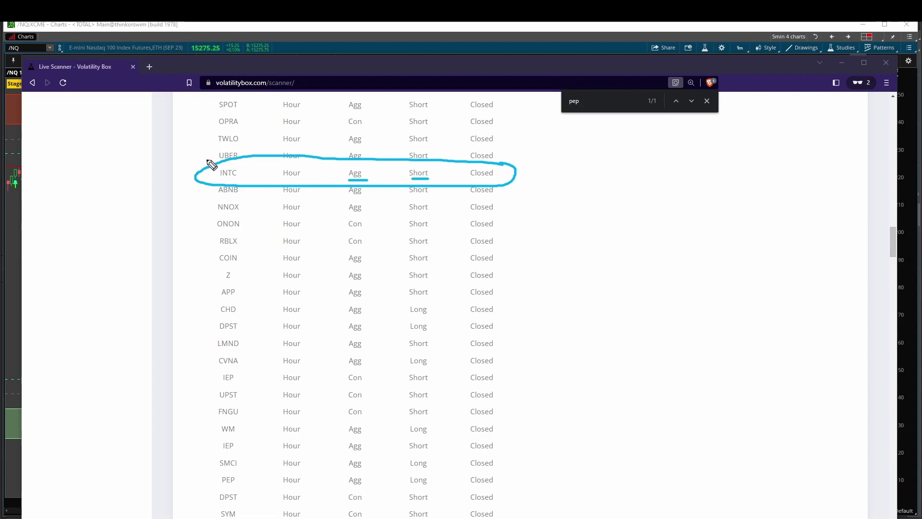
mouse_move(198, 154)
left_mouse_down()
mouse_move(208, 154)
mouse_move(199, 139)
left_mouse_up()
left_click_drag(200, 195, 209, 195)
key("Escape")
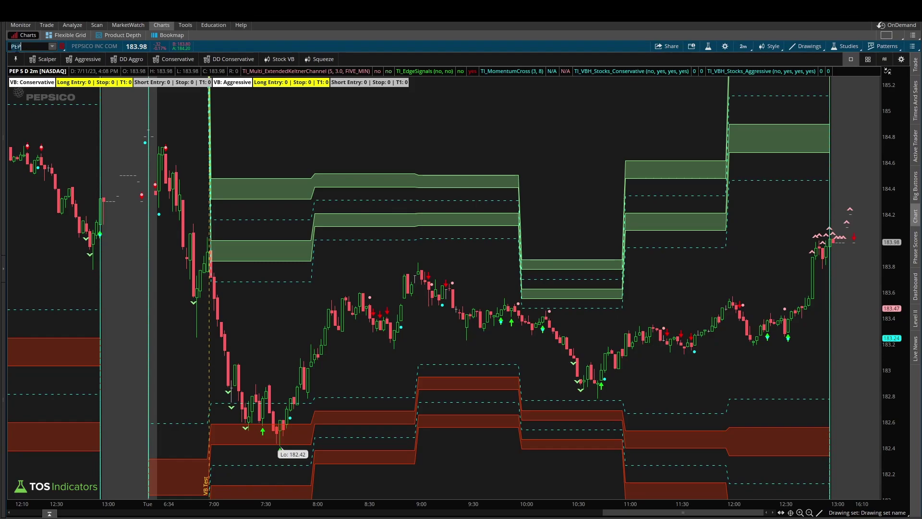
Load the INTC chart and stretch its price scale to 32.4–33.5
type("INTC")
key("Return")
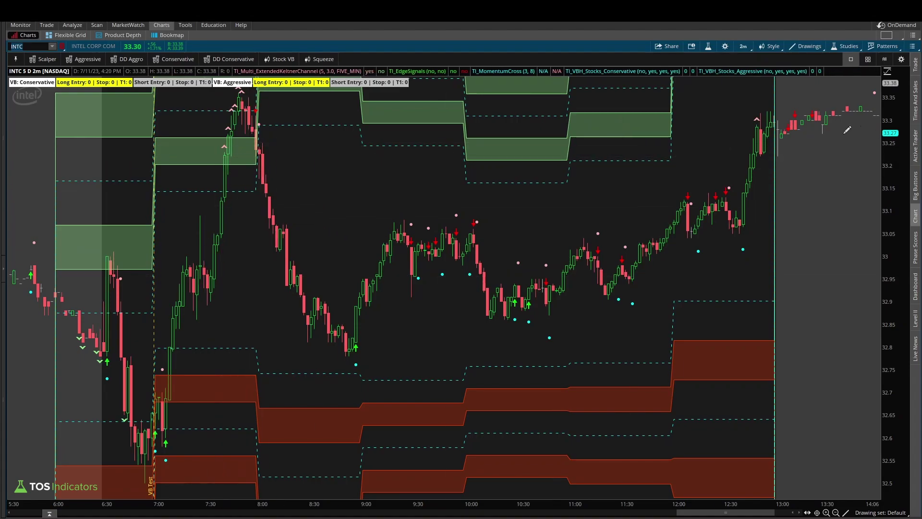
left_click_drag(896, 112, 895, 139)
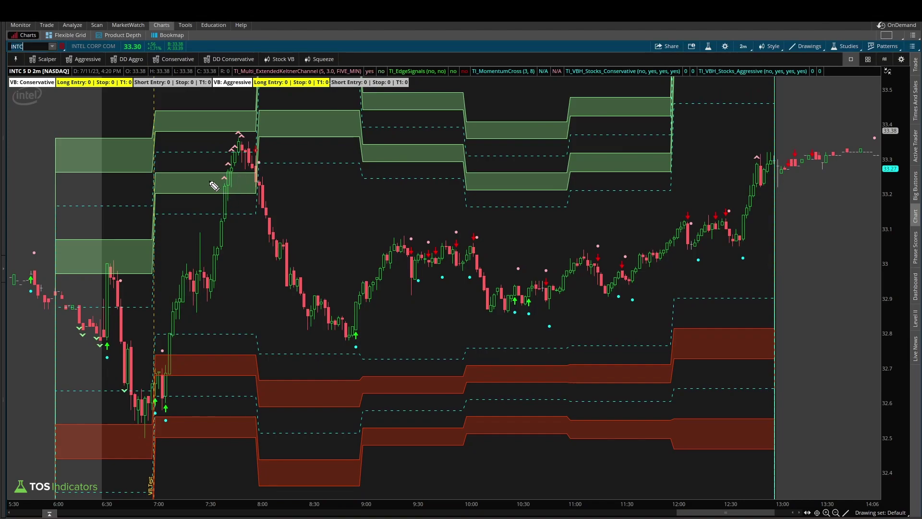
Annotate the upper green zone and circle the 7:45–7:50 peak candles, clearing the markings
left_click_drag(223, 176, 216, 197)
left_click_drag(225, 117, 215, 133)
mouse_move(254, 129)
left_mouse_down()
mouse_move(210, 180)
mouse_move(262, 132)
mouse_move(310, 124)
mouse_move(324, 136)
left_mouse_up()
key("e")
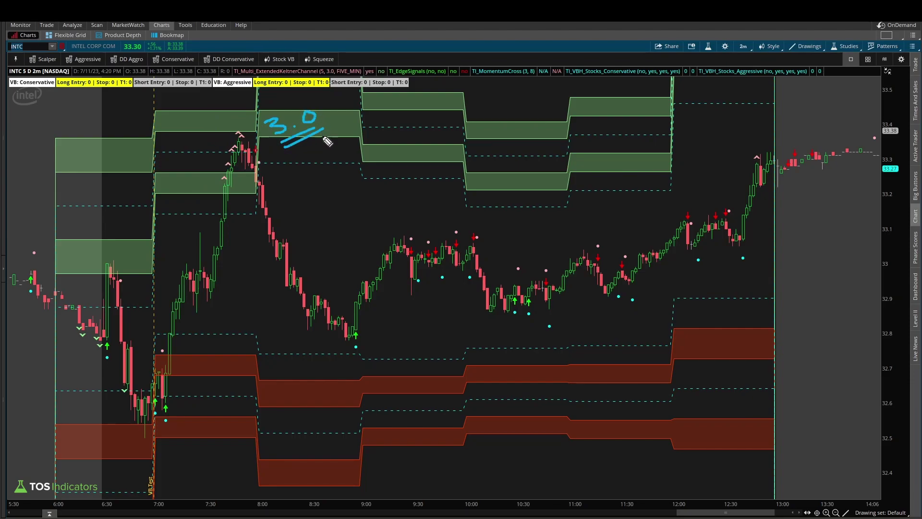
key("e")
mouse_move(266, 141)
left_mouse_down()
mouse_move(247, 144)
mouse_move(262, 157)
mouse_move(267, 140)
mouse_move(302, 126)
mouse_move(304, 144)
mouse_move(309, 126)
left_mouse_up()
key("Escape")
Zoom in on INTC's drop after 8:00, arrow the falling candles, zoom back out, then load PEP
scroll(268, 164, "up", 5)
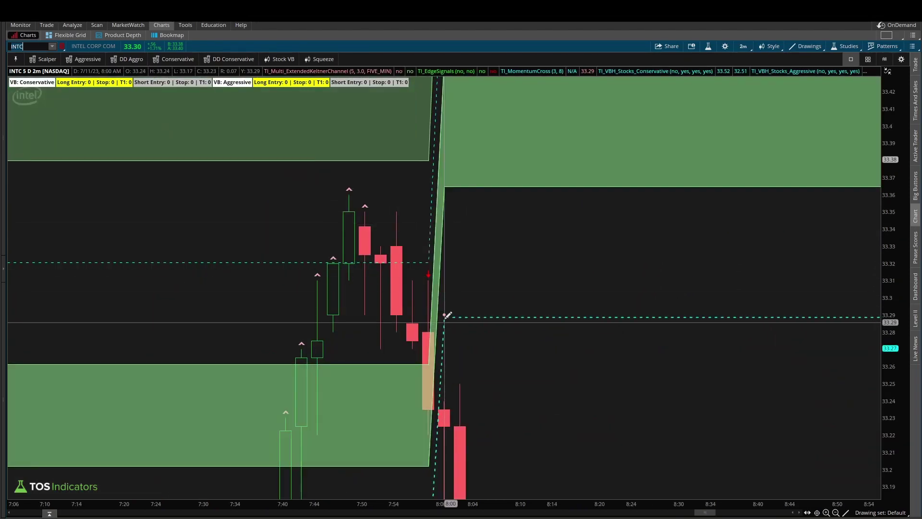
double_click(894, 225)
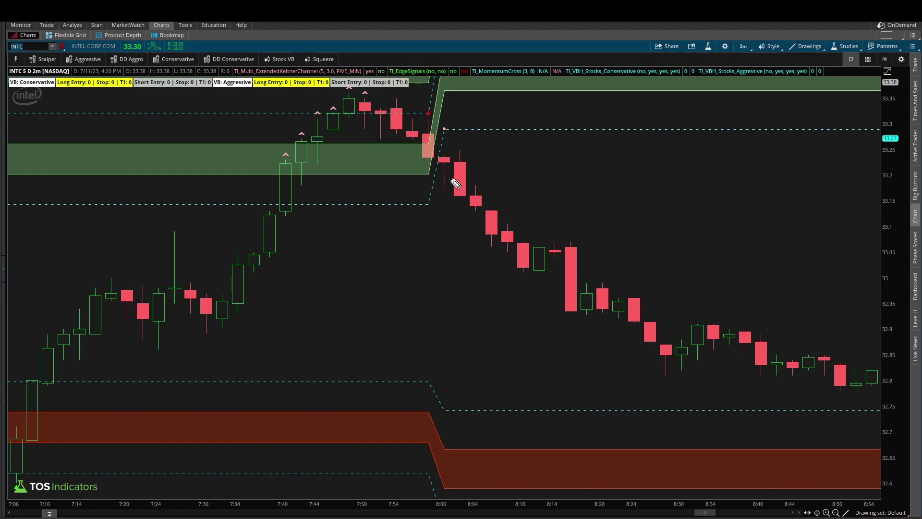
mouse_move(451, 179)
left_mouse_down()
mouse_move(509, 226)
mouse_move(633, 373)
mouse_move(620, 373)
mouse_move(624, 361)
left_mouse_up()
left_click(836, 513)
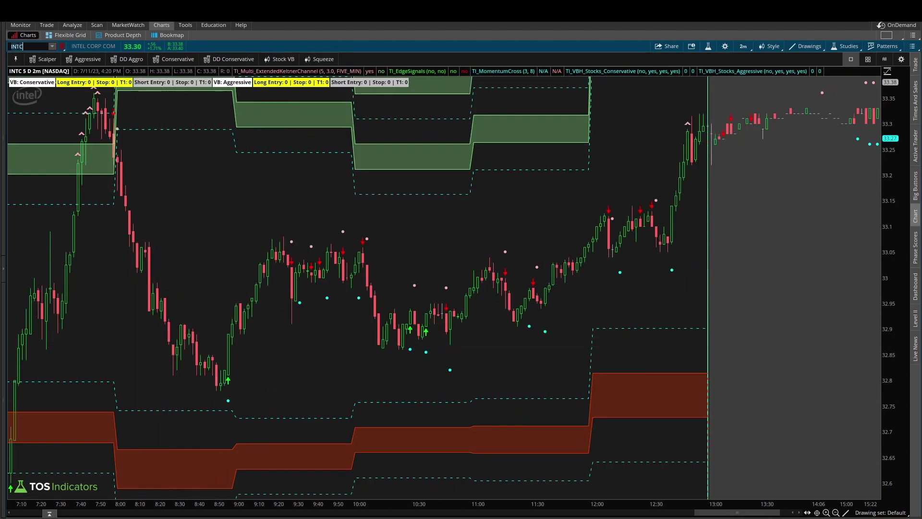
key("Return")
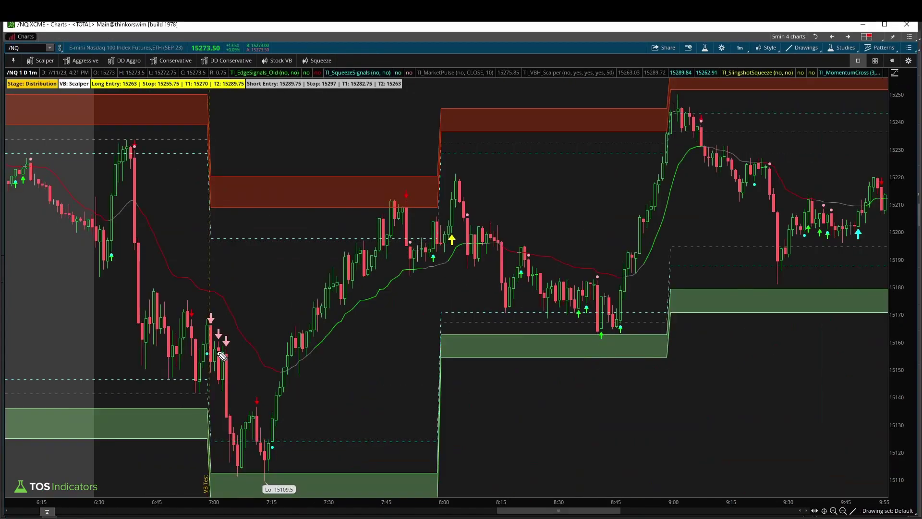
mouse_move(215, 350)
left_mouse_down()
mouse_move(246, 460)
mouse_move(253, 452)
mouse_move(245, 460)
left_mouse_up()
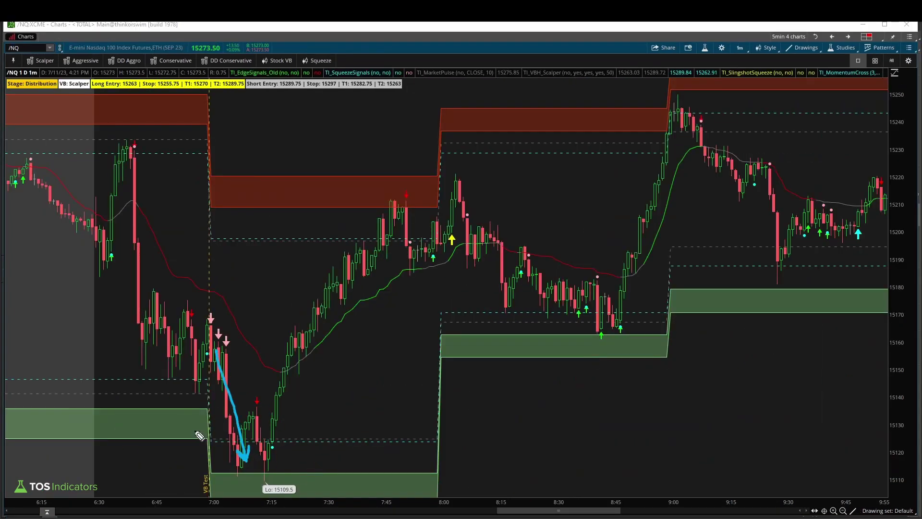
key("Escape")
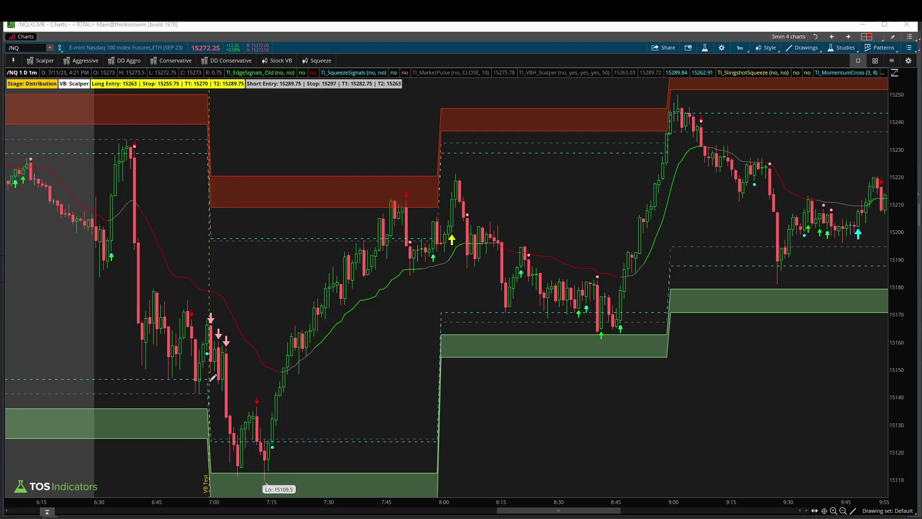
mouse_move(264, 170)
left_mouse_down()
mouse_move(235, 175)
mouse_move(263, 237)
left_mouse_up()
mouse_move(267, 437)
left_mouse_down()
mouse_move(238, 439)
mouse_move(259, 489)
mouse_move(269, 484)
left_mouse_up()
key("Escape")
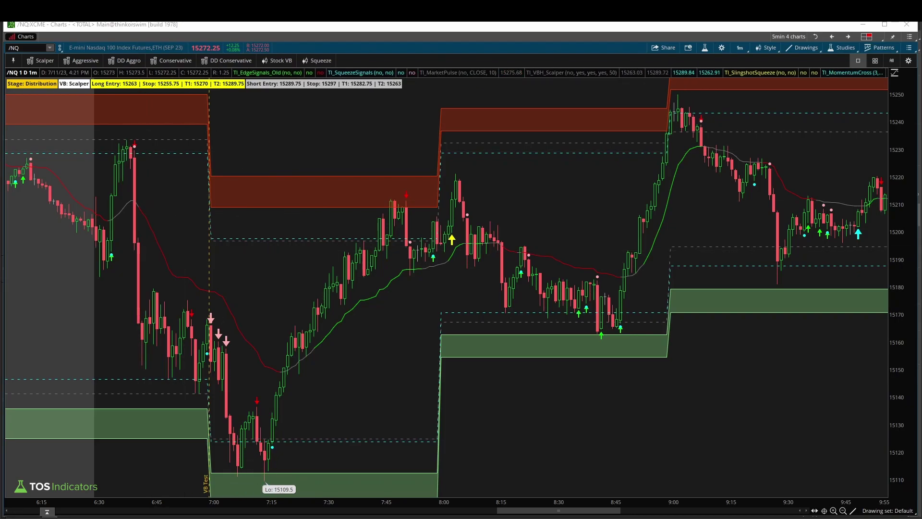